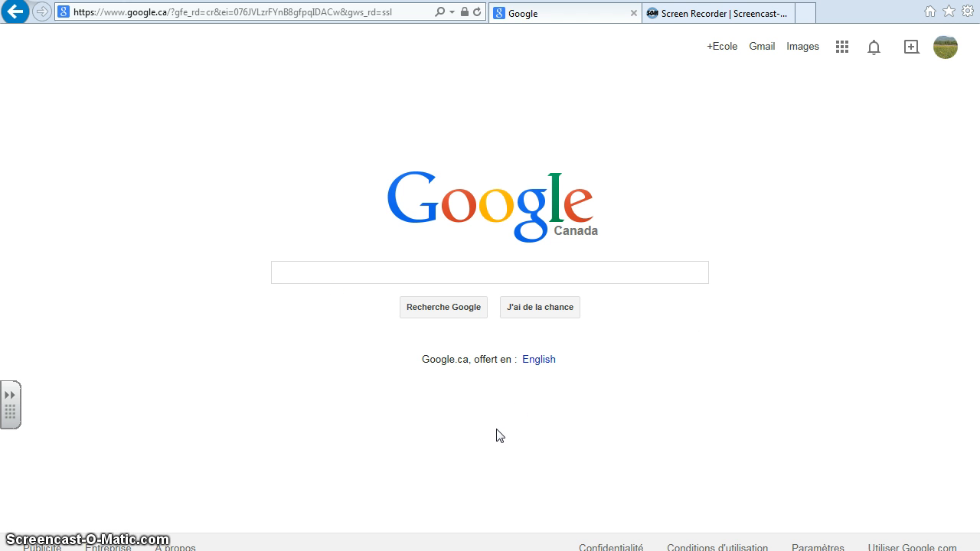
Step: Search Google for "bibliothèque mathématique virtuelle"
left_click(313, 277)
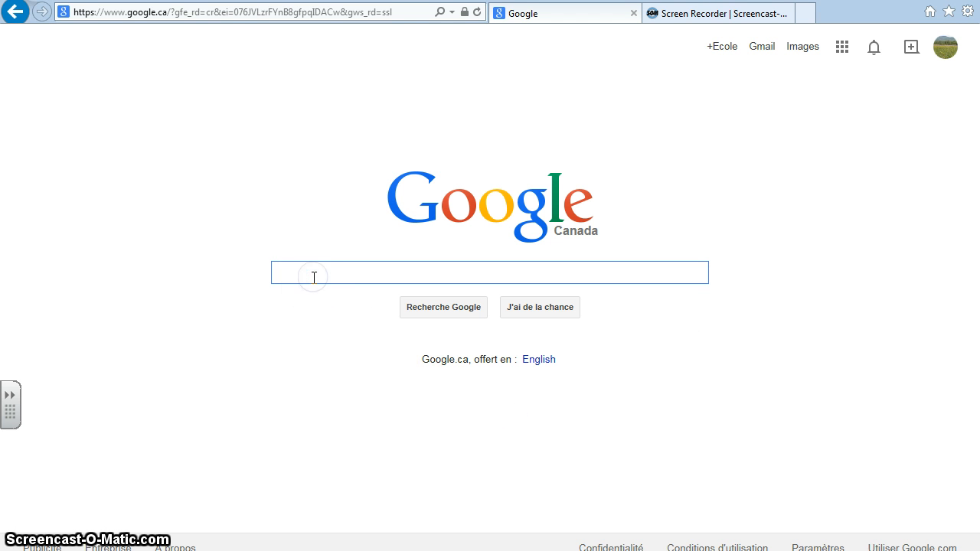
type("biblioth")
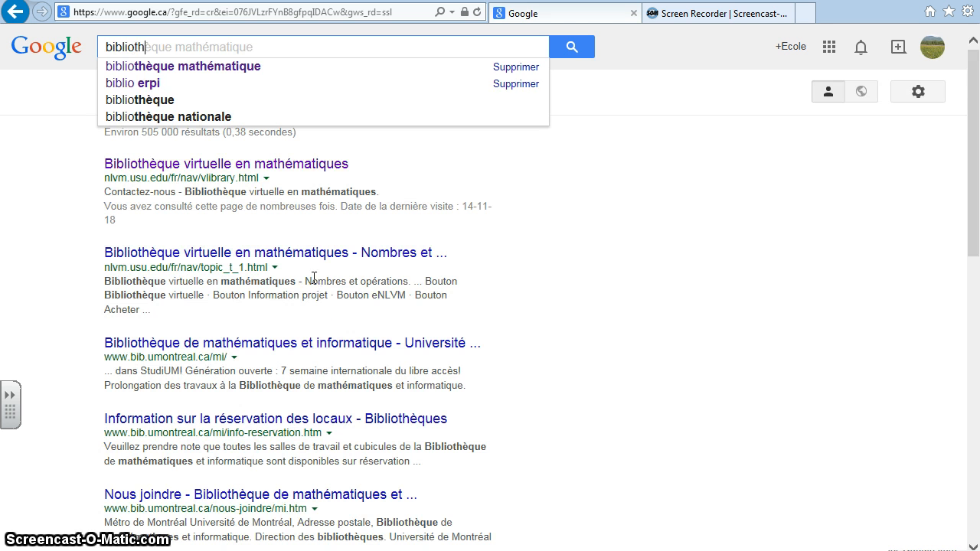
type("èque")
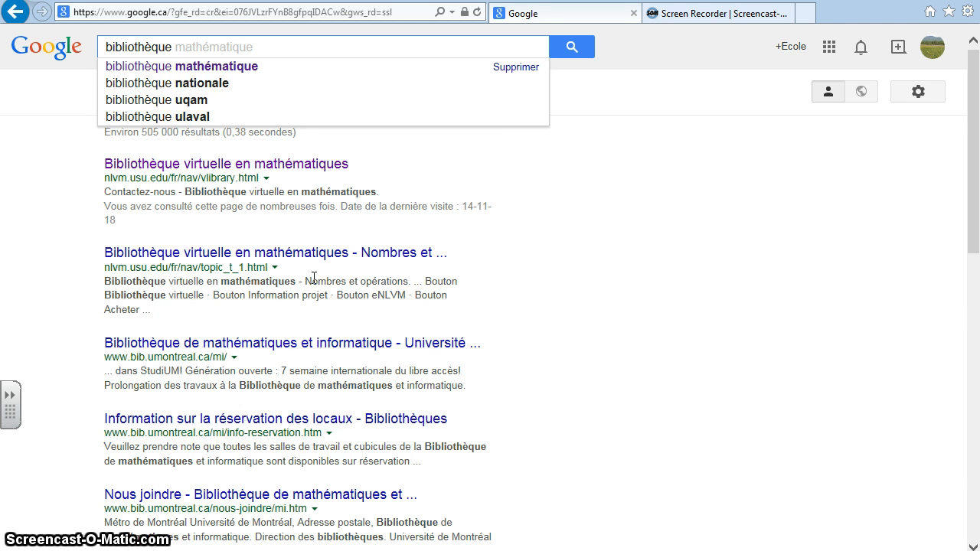
type(" math")
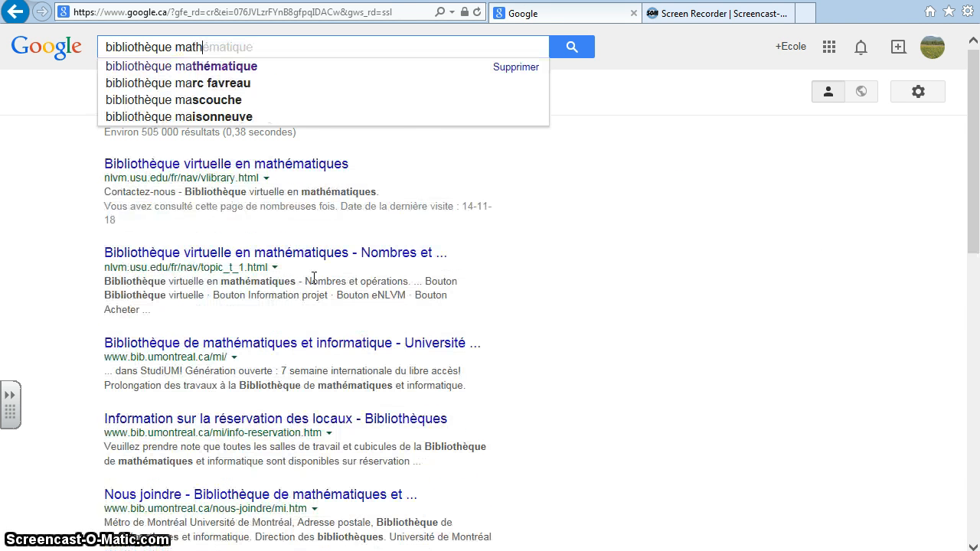
type("ématique")
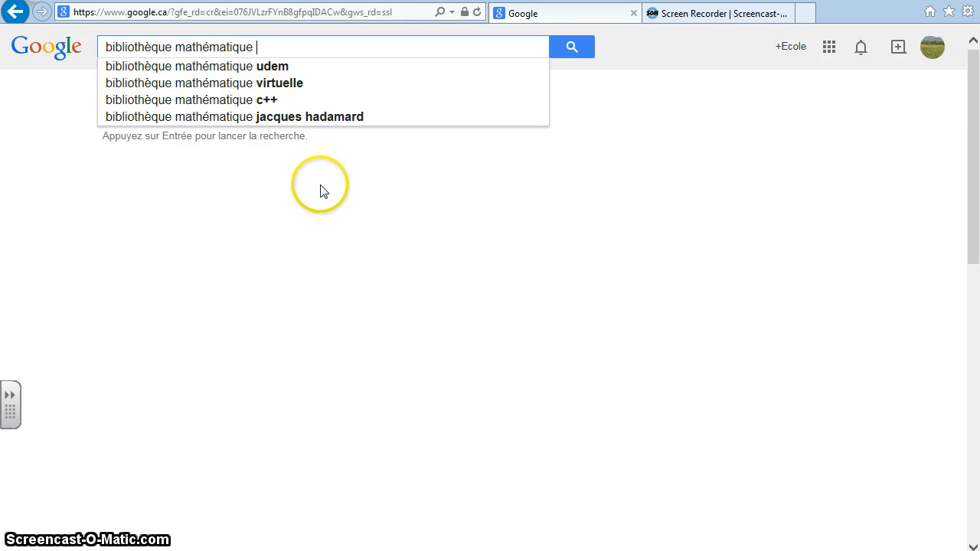
type(" virtuelle")
key("Return")
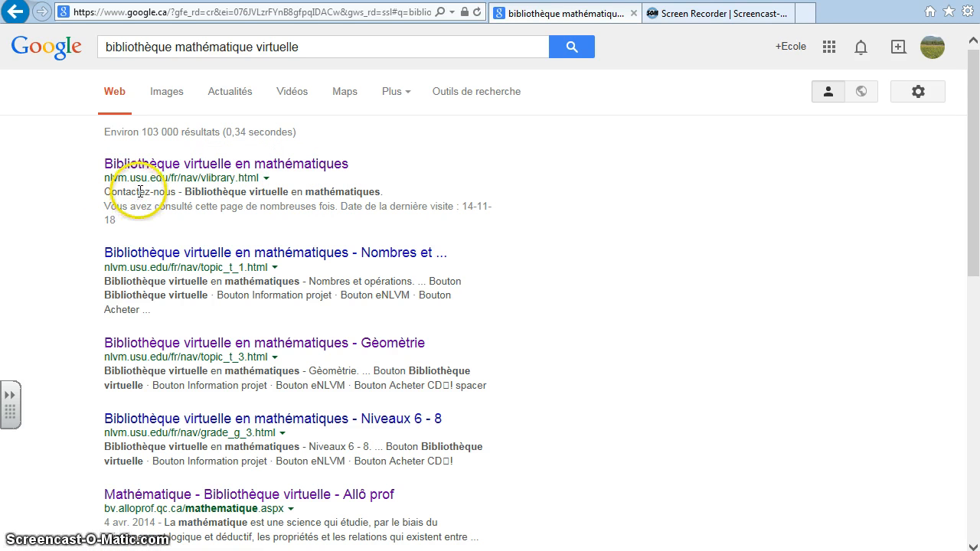
Step: Open the Bibliothèque virtuelle en mathématiques site and launch the Solides de Platon applet from Géométrie, levels 3–5
left_click(256, 163)
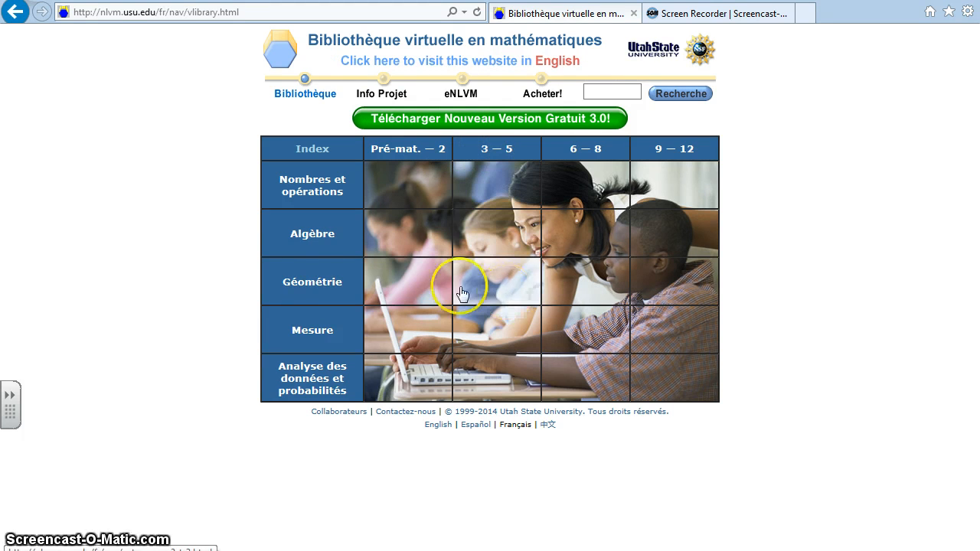
left_click(516, 290)
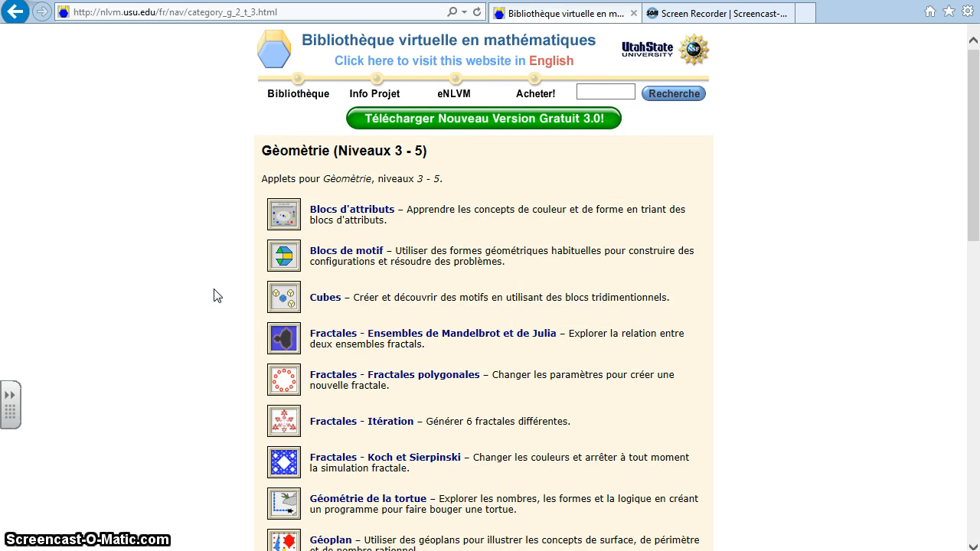
scroll(214, 296, "down", 6)
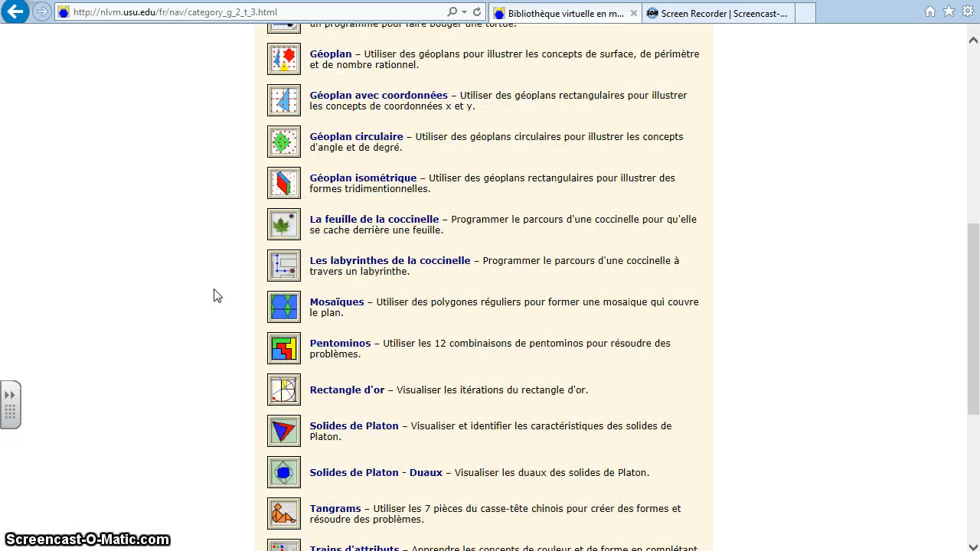
left_click(371, 431)
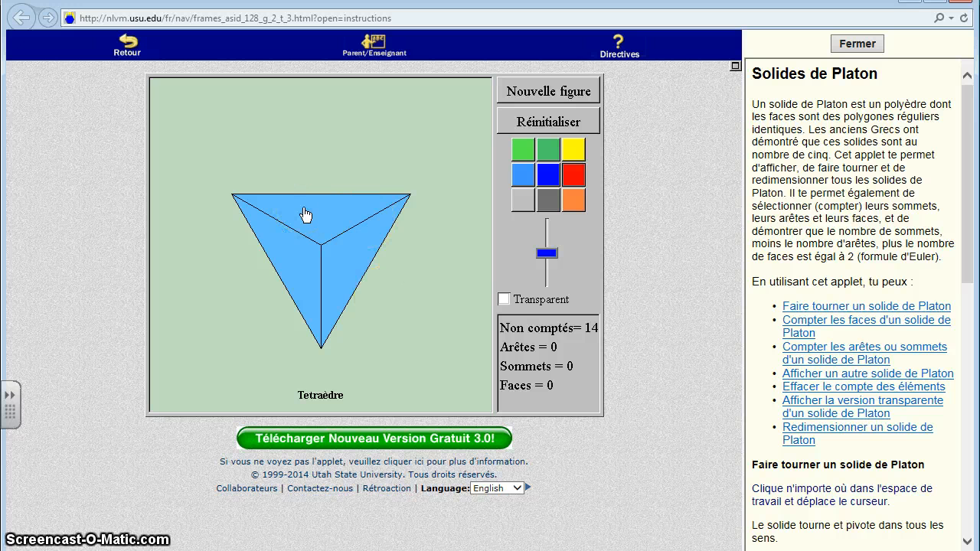
Step: Examine the tetrahedron by rotating it as a solid and in transparent mode, restoring its opaque faces at the end
left_click_drag(339, 291, 252, 214)
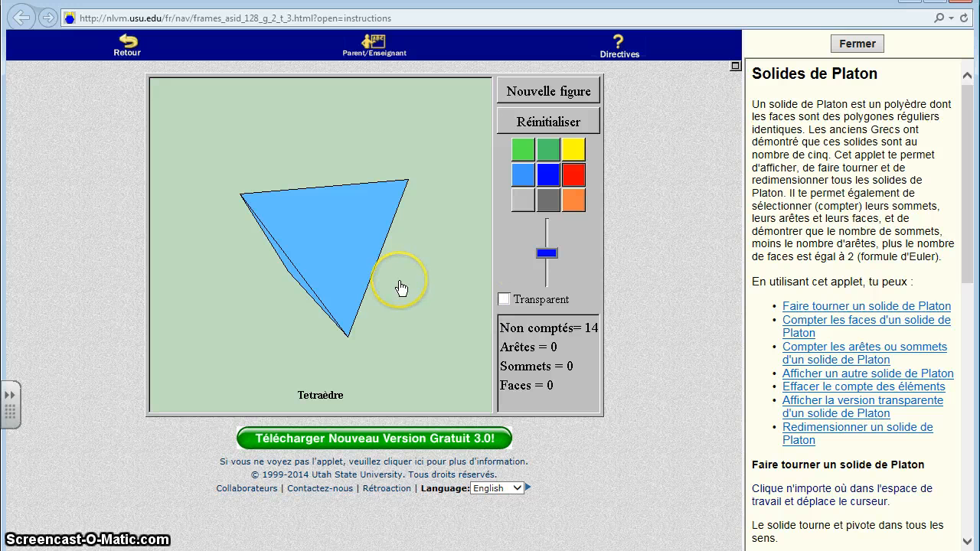
left_click_drag(337, 280, 330, 120)
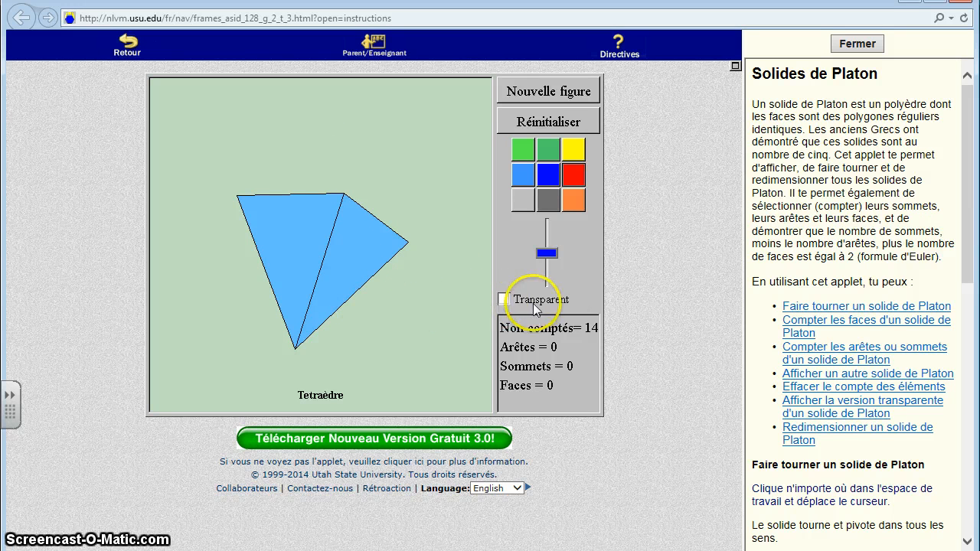
left_click(504, 300)
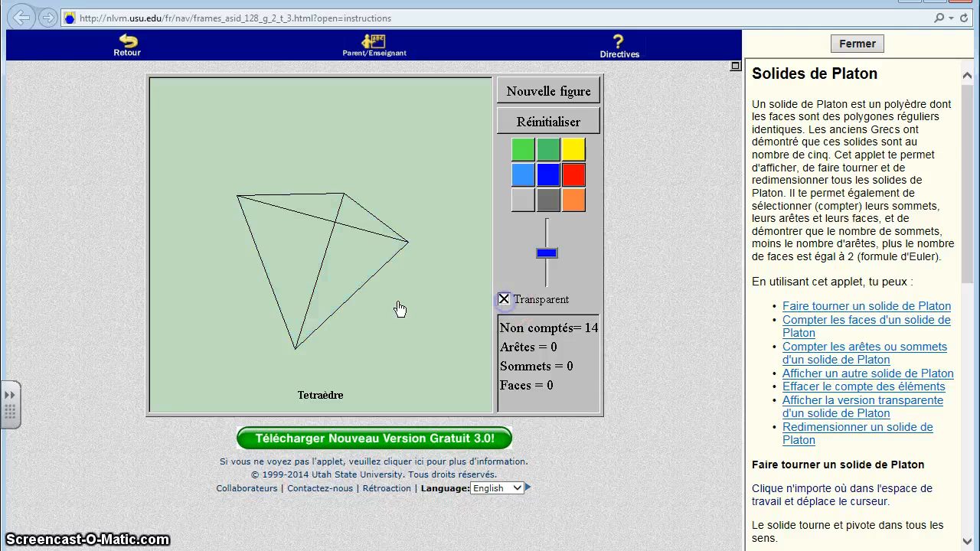
left_click_drag(338, 299, 335, 191)
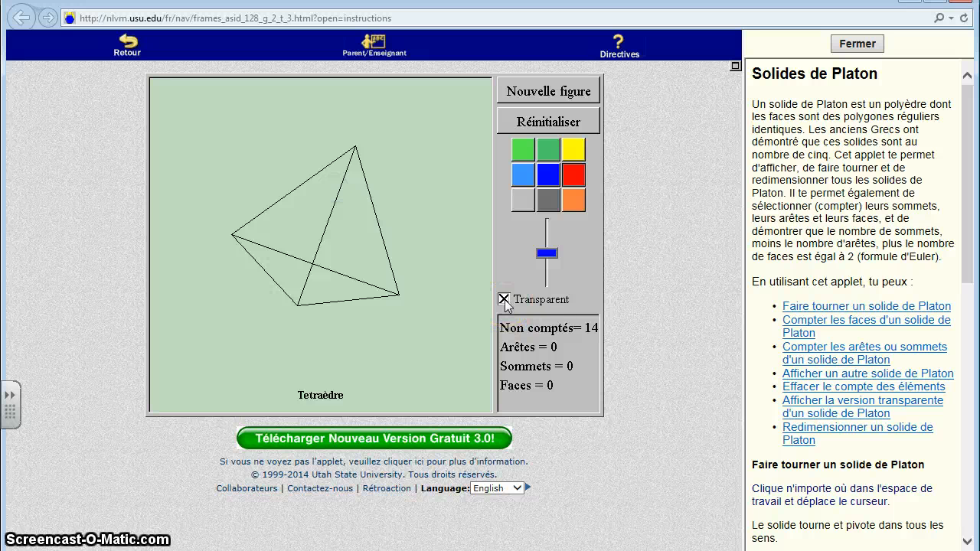
left_click(371, 335)
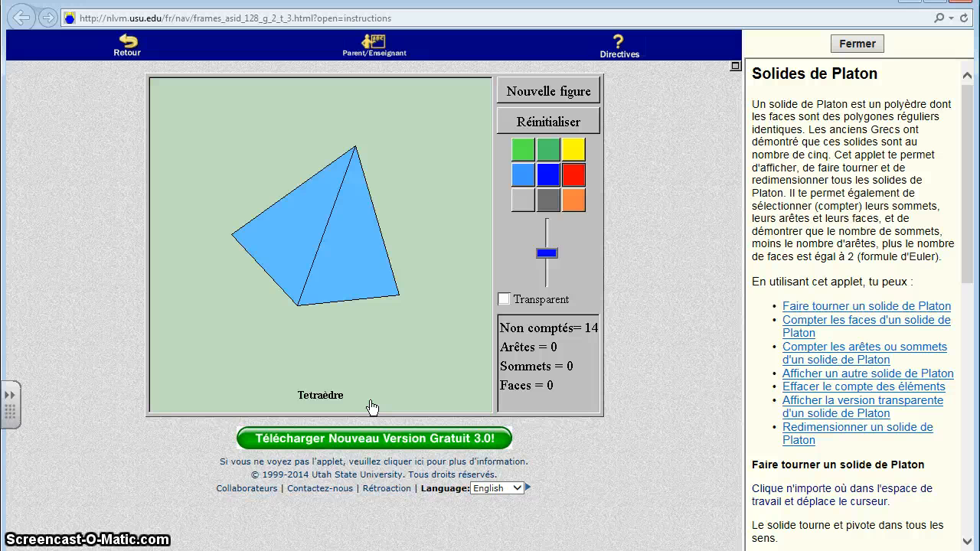
Step: Rotate the tetrahedron to expose all its vertices and mark each of the four to count them
left_click_drag(345, 284, 365, 237)
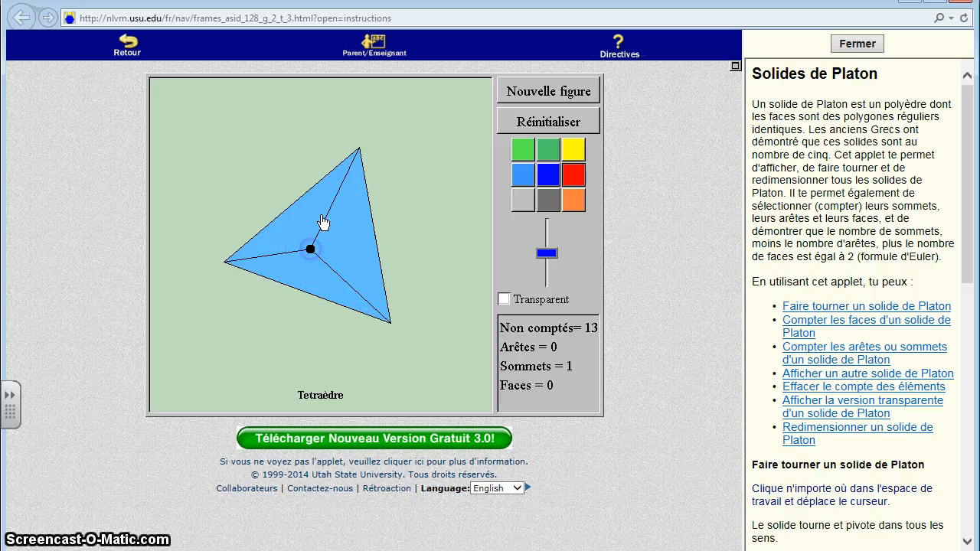
left_click(359, 148)
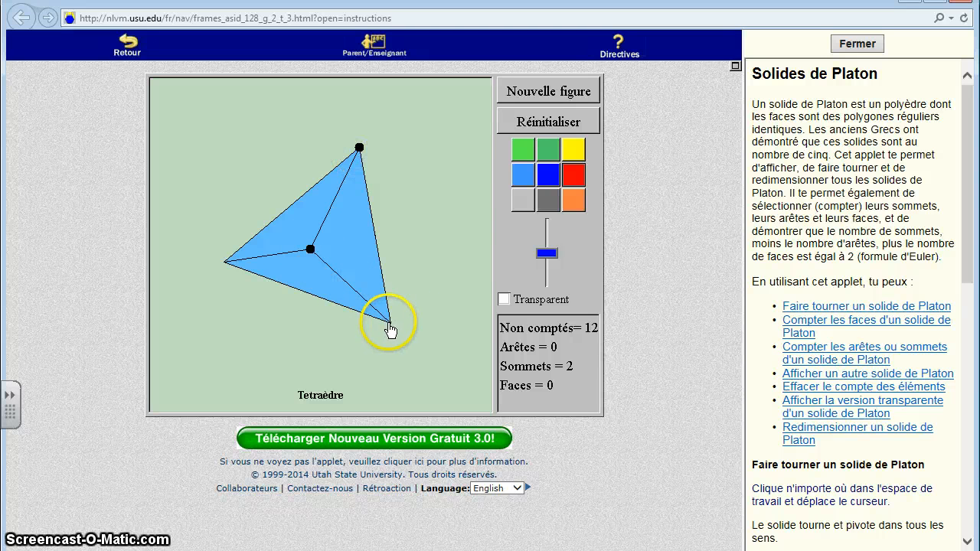
left_click(391, 323)
left_click(224, 261)
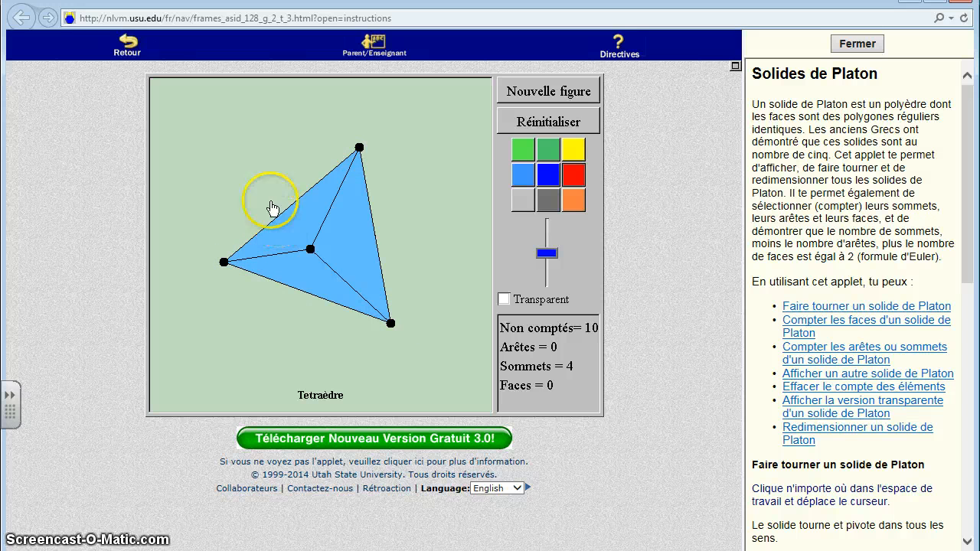
Step: Mark all six edges of the tetrahedron to count them, rotating the solid to reach the hidden one
mouse_move(281, 219)
left_mouse_down()
mouse_move(312, 208)
mouse_move(446, 273)
mouse_move(317, 296)
mouse_move(326, 248)
mouse_move(398, 231)
mouse_move(283, 335)
mouse_move(221, 206)
mouse_move(242, 179)
left_mouse_up()
mouse_move(257, 316)
left_mouse_down()
mouse_move(332, 267)
mouse_move(405, 256)
mouse_move(370, 299)
mouse_move(448, 205)
mouse_move(435, 188)
left_mouse_up()
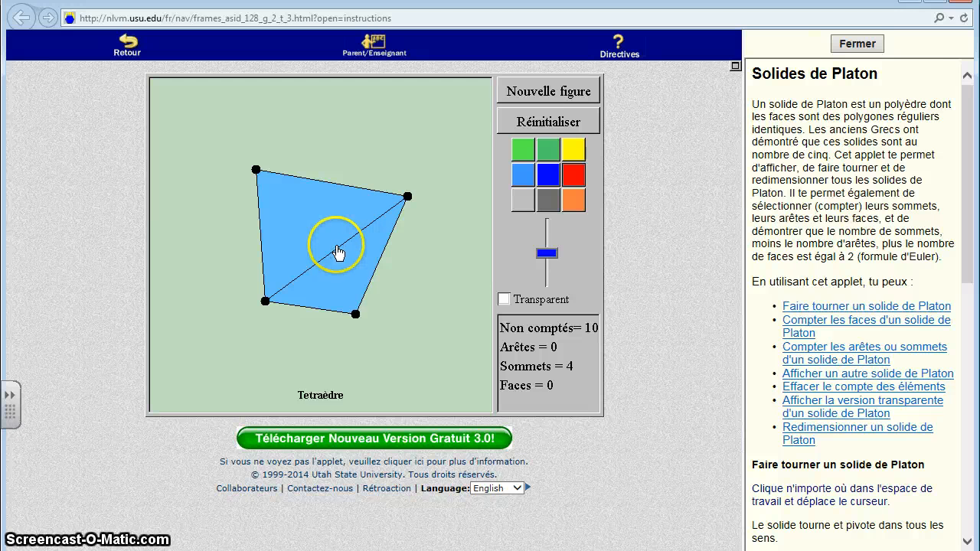
left_click(339, 254)
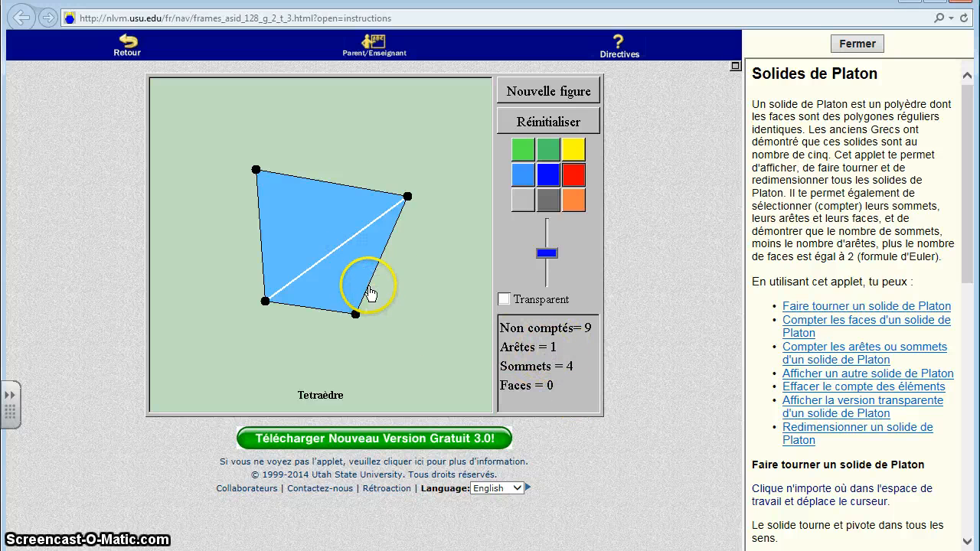
left_click(368, 288)
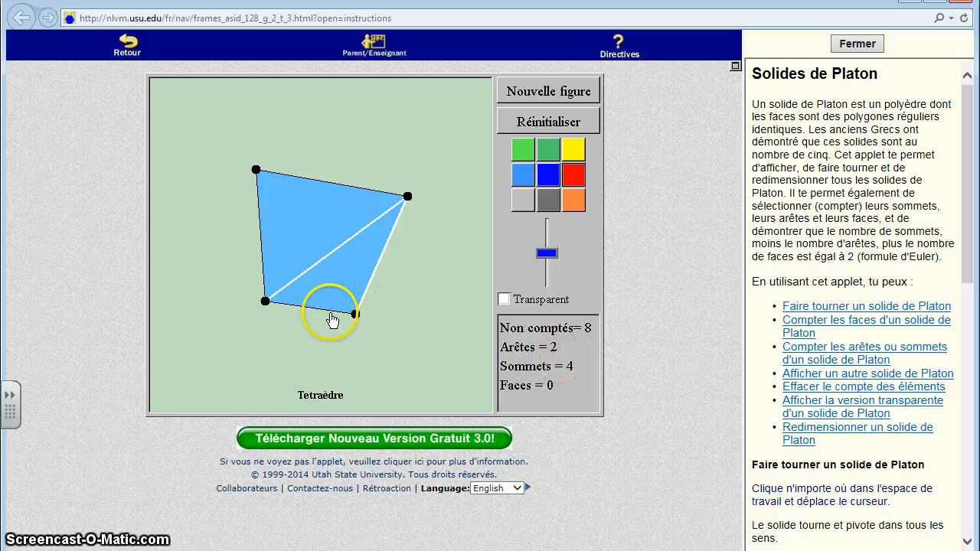
left_click(330, 312)
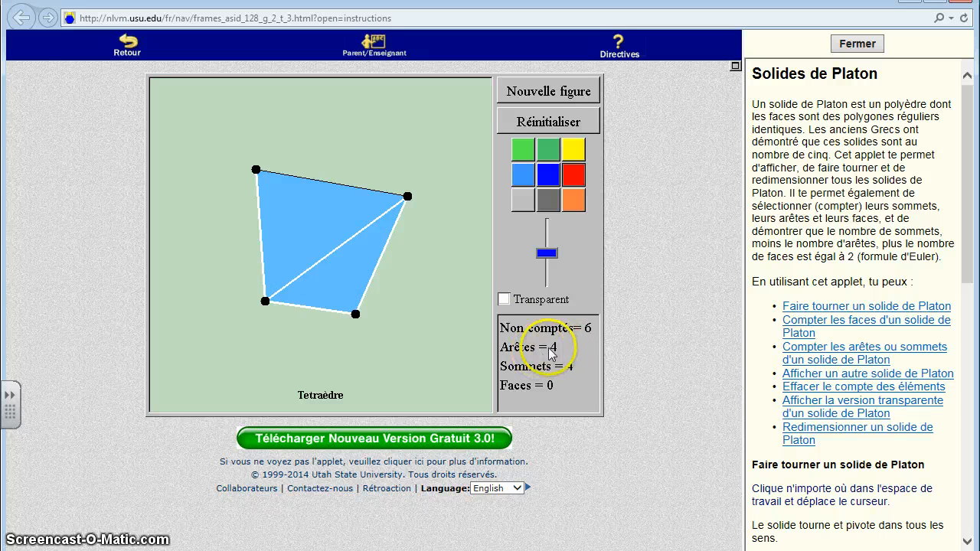
left_click(352, 188)
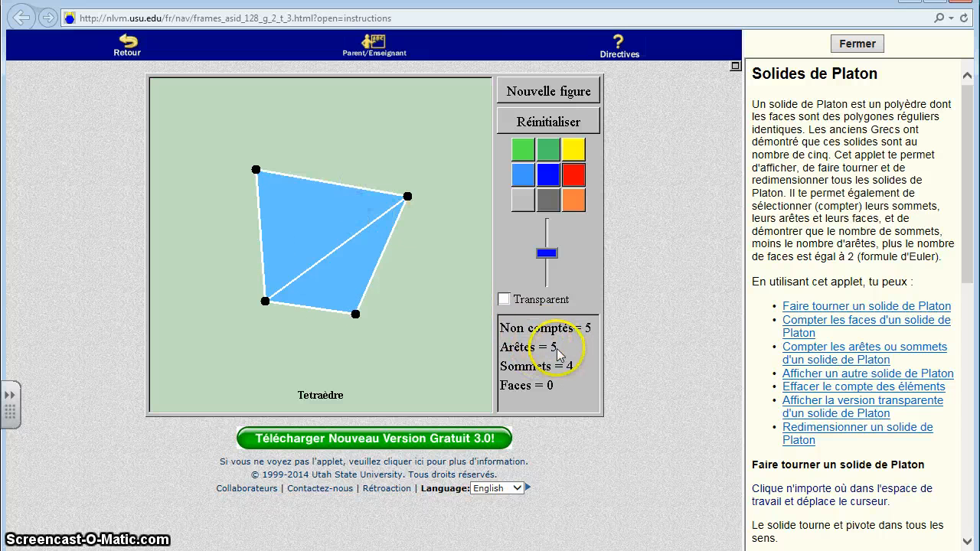
left_click_drag(325, 220, 323, 275)
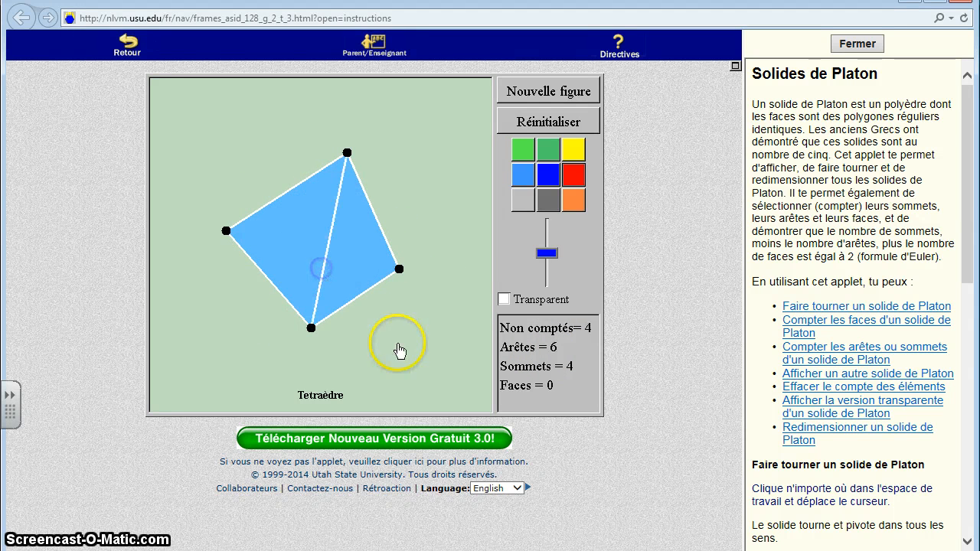
left_click_drag(333, 300, 326, 148)
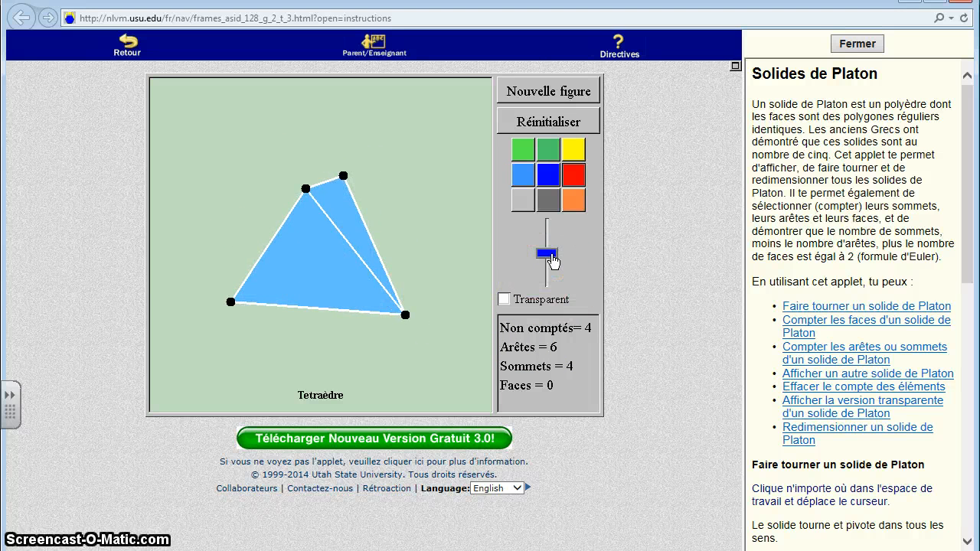
Step: Enlarge the tetrahedron slightly and count its faces by colouring two dark green, one light green and one red
mouse_move(551, 261)
left_mouse_down()
mouse_move(549, 237)
mouse_move(548, 270)
mouse_move(548, 253)
left_mouse_up()
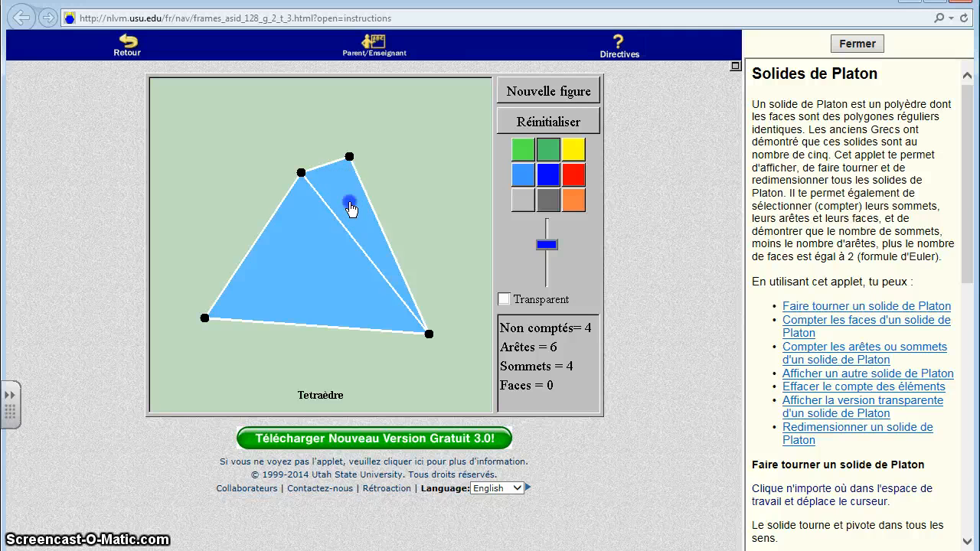
left_click(350, 208)
left_click(307, 258)
left_click_drag(295, 228, 339, 230)
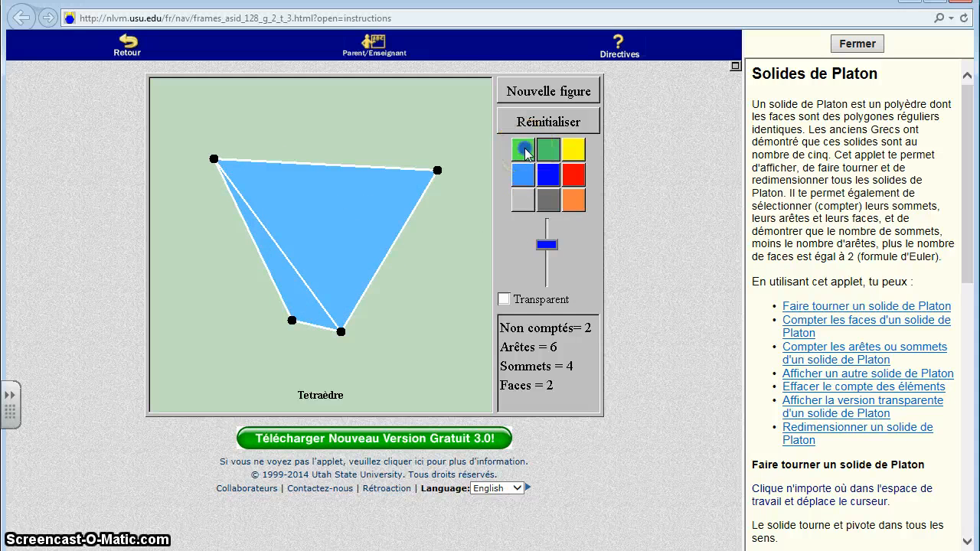
left_click_drag(307, 264, 400, 160)
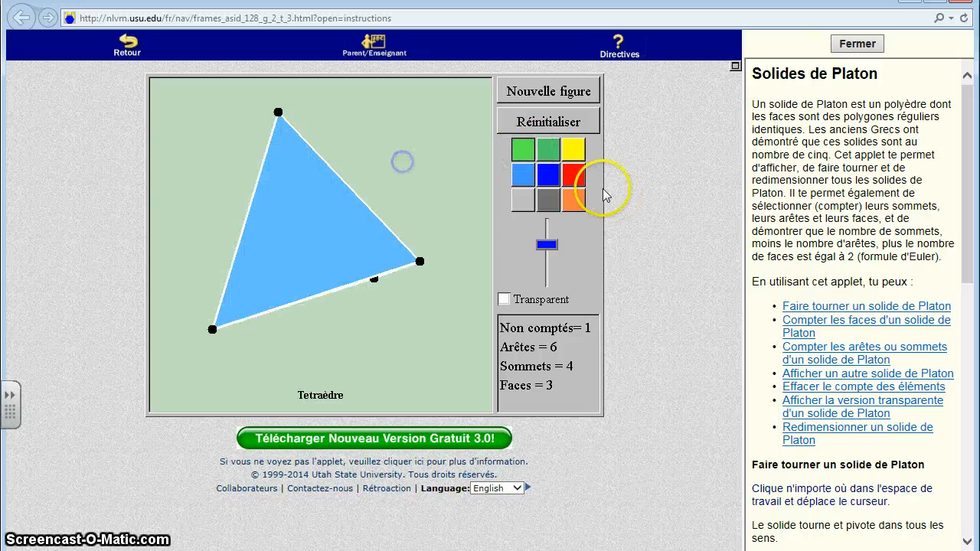
left_click(331, 244)
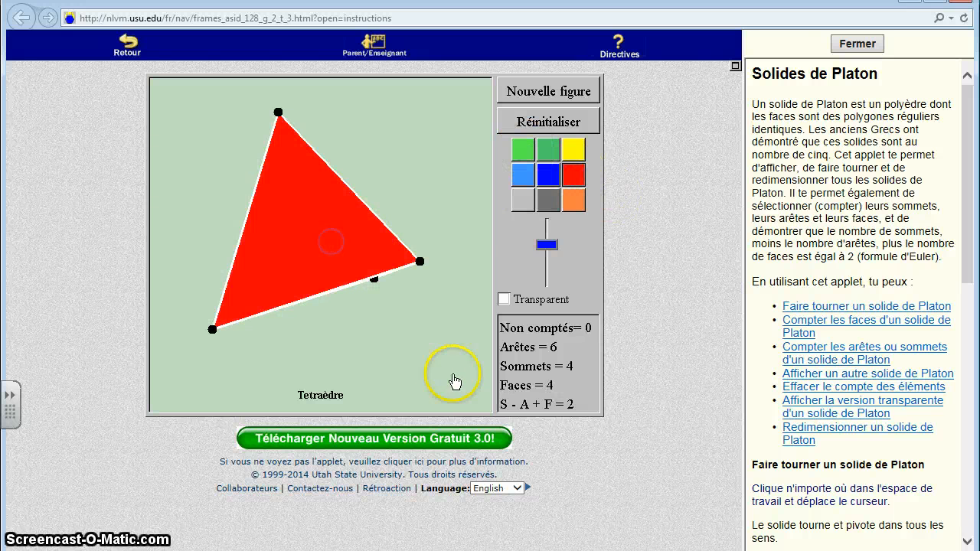
Step: Rotate the tetrahedron to its green faces, recolour one dark green face yellow and turn the solid again
left_click_drag(245, 227, 408, 113)
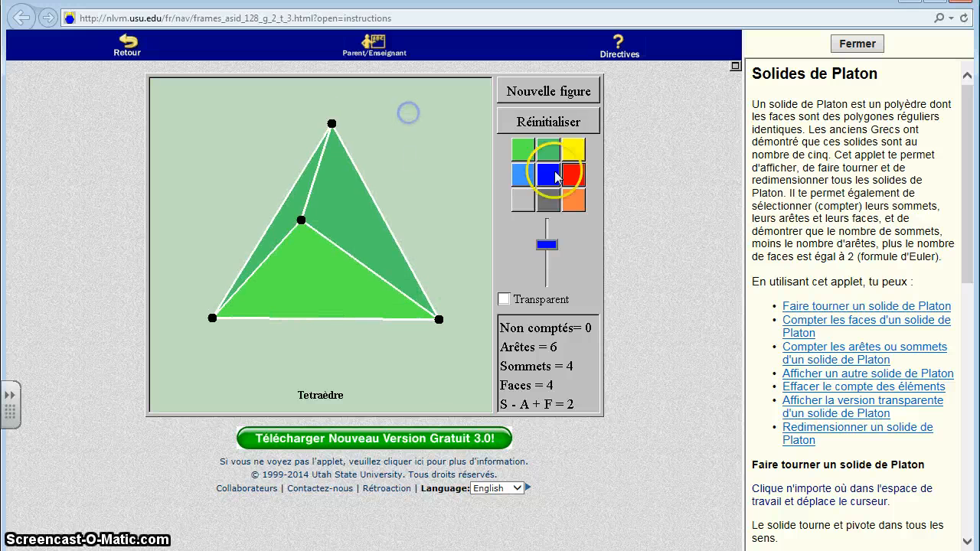
left_click(573, 149)
left_click(351, 192)
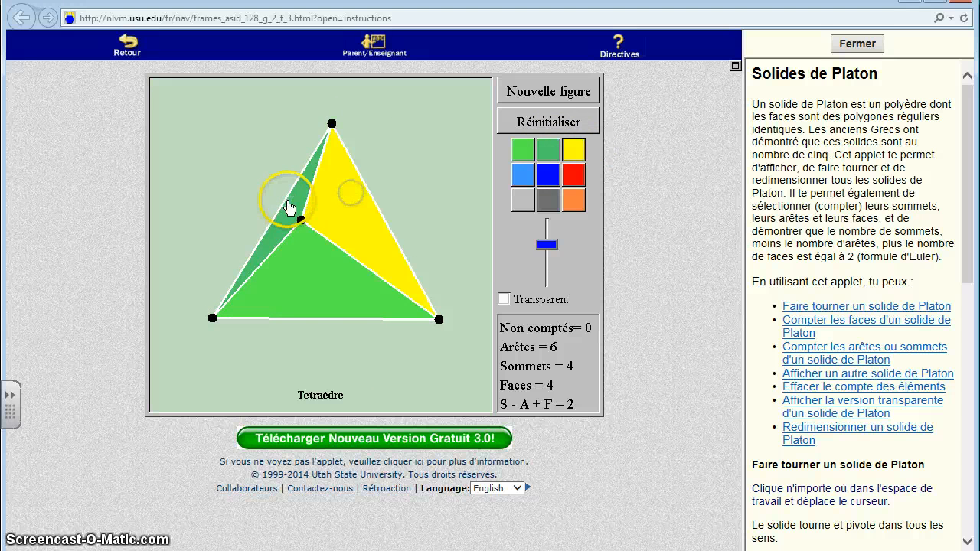
left_click_drag(289, 209, 388, 133)
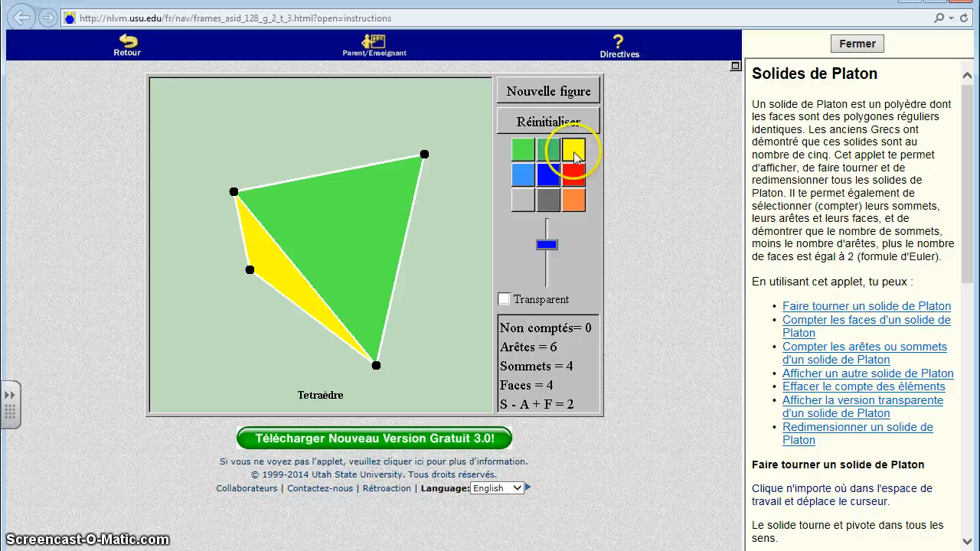
Step: Replace the tetrahedron with the cube as the new figure and rotate the cube to view its sides
left_click(546, 92)
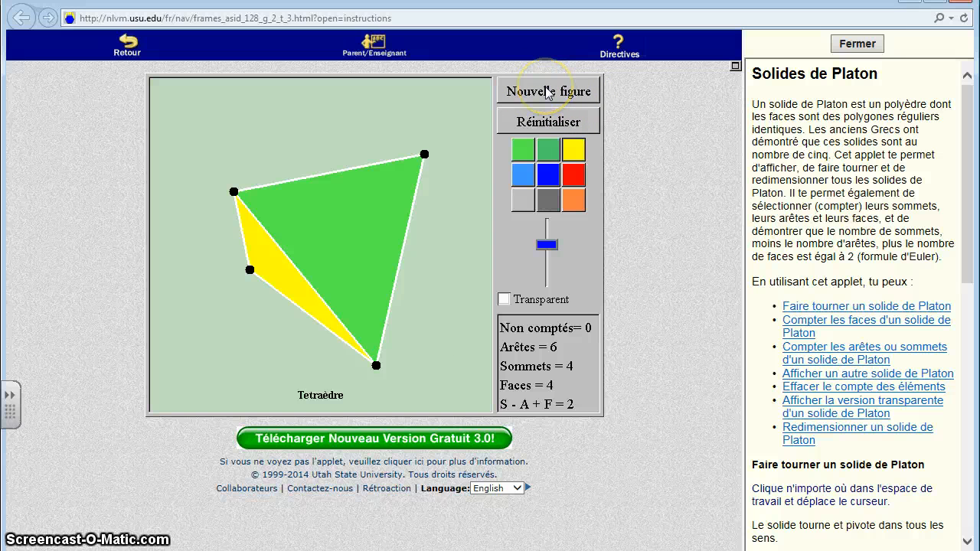
left_click_drag(385, 247, 235, 185)
left_click_drag(355, 411, 306, 396)
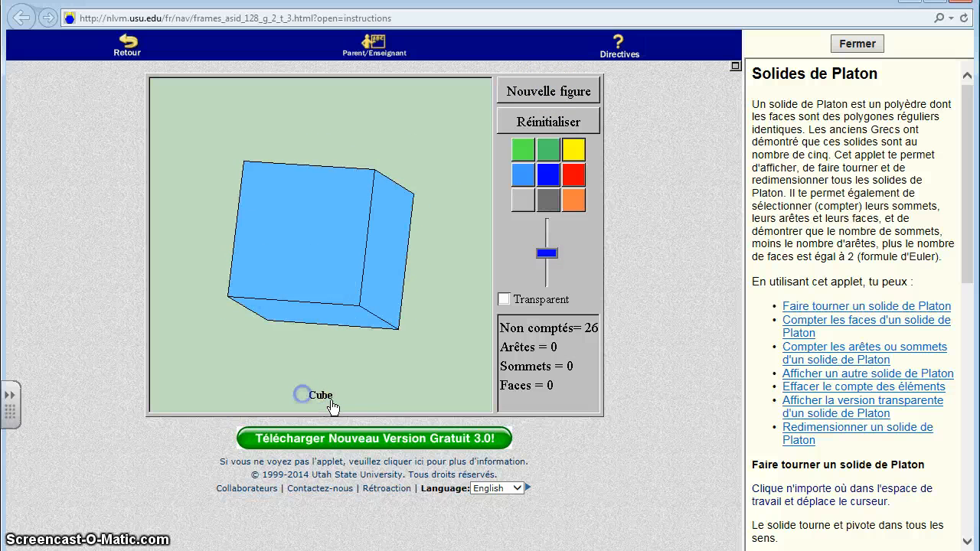
left_click_drag(357, 327, 398, 344)
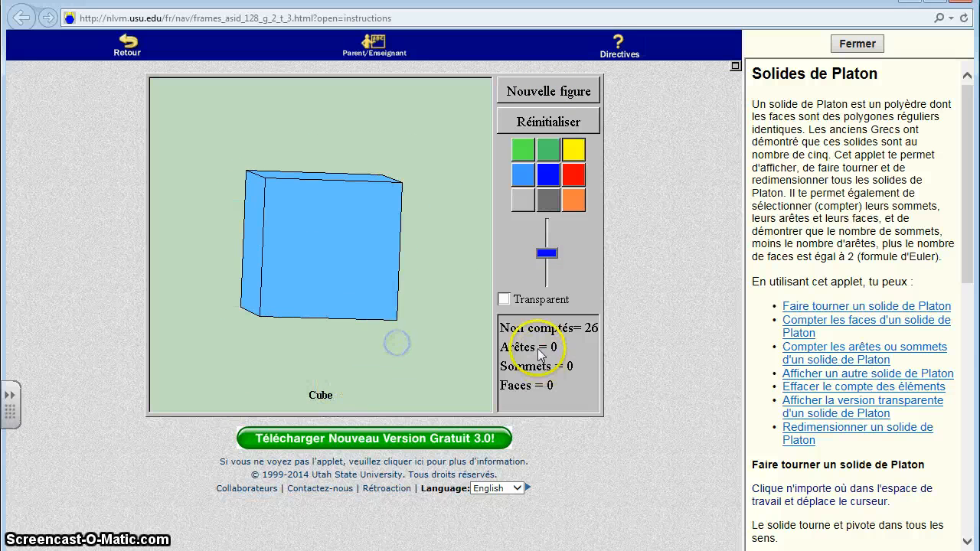
left_click(603, 337)
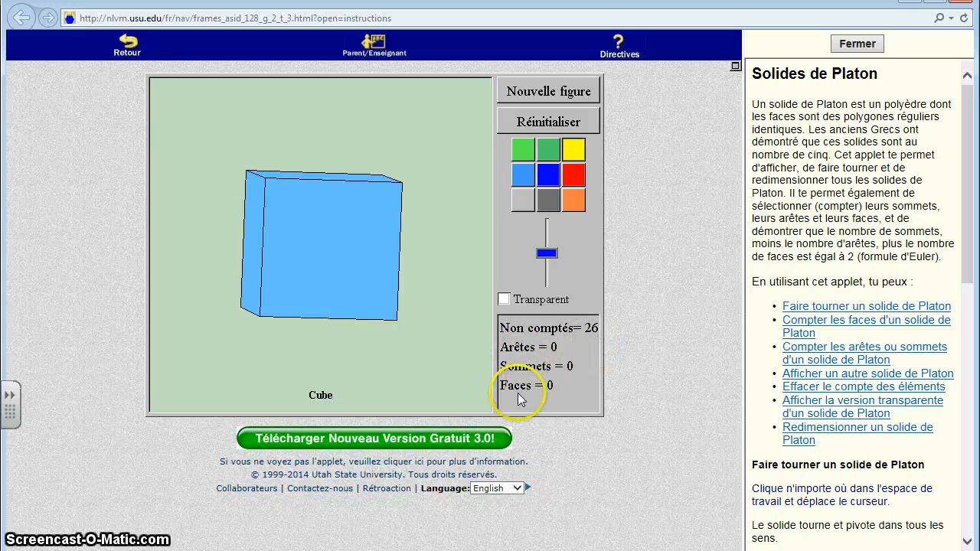
Step: Make the cube transparent and rotate it to an oblique view showing its front and back edges
left_click_drag(338, 267, 226, 215)
left_click(504, 299)
left_click_drag(306, 294, 338, 321)
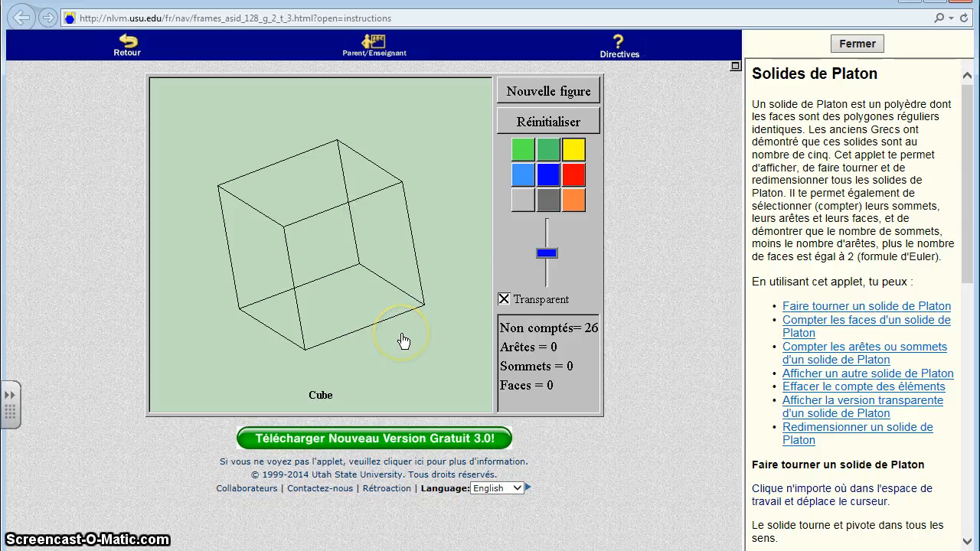